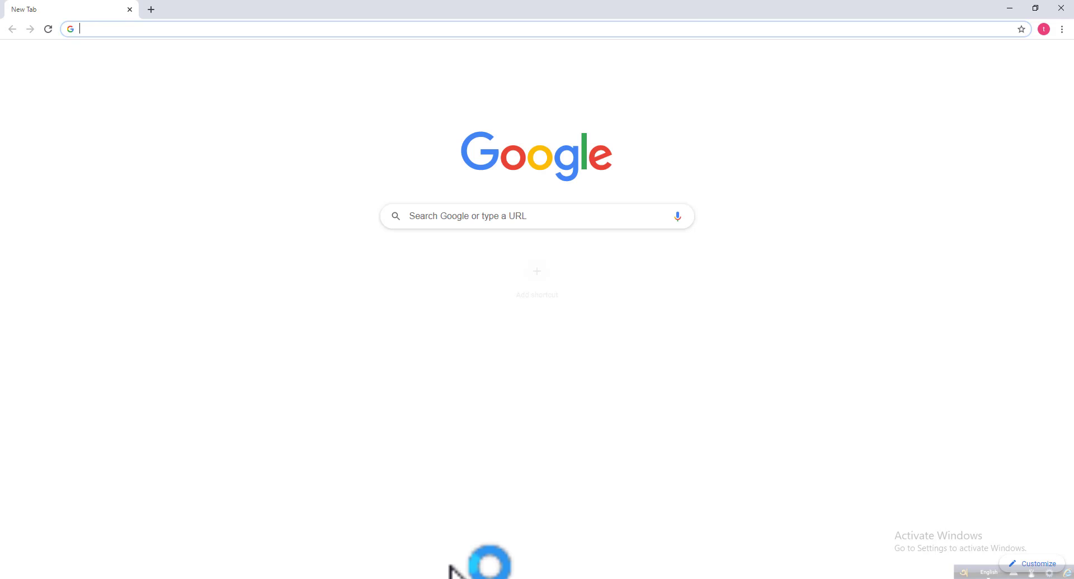
# - Load facebook.com in Chrome and log in to the account with its password
pyautogui.write('facebook.colm')
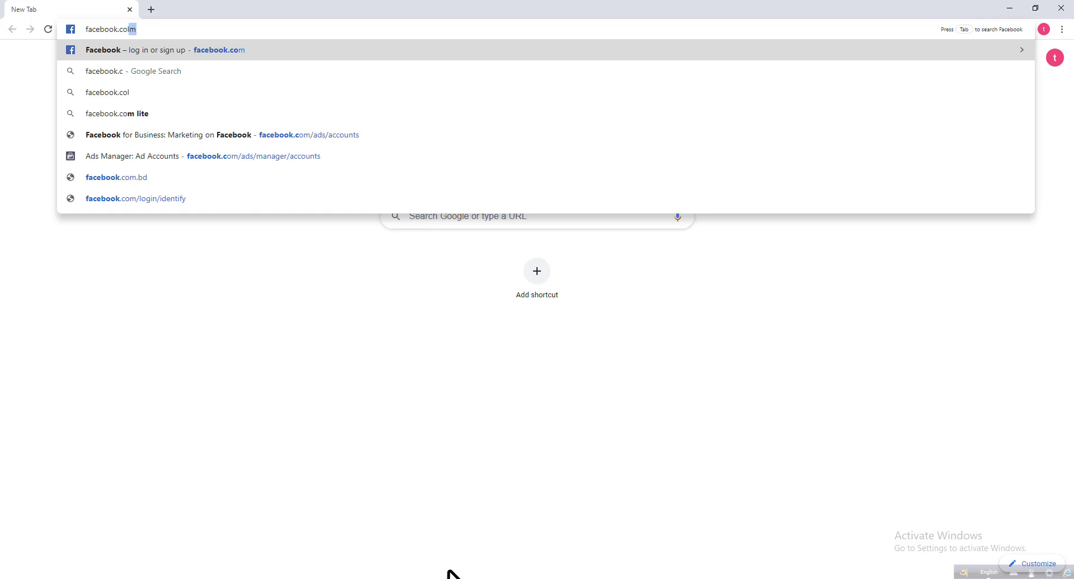
pyautogui.press('Return')
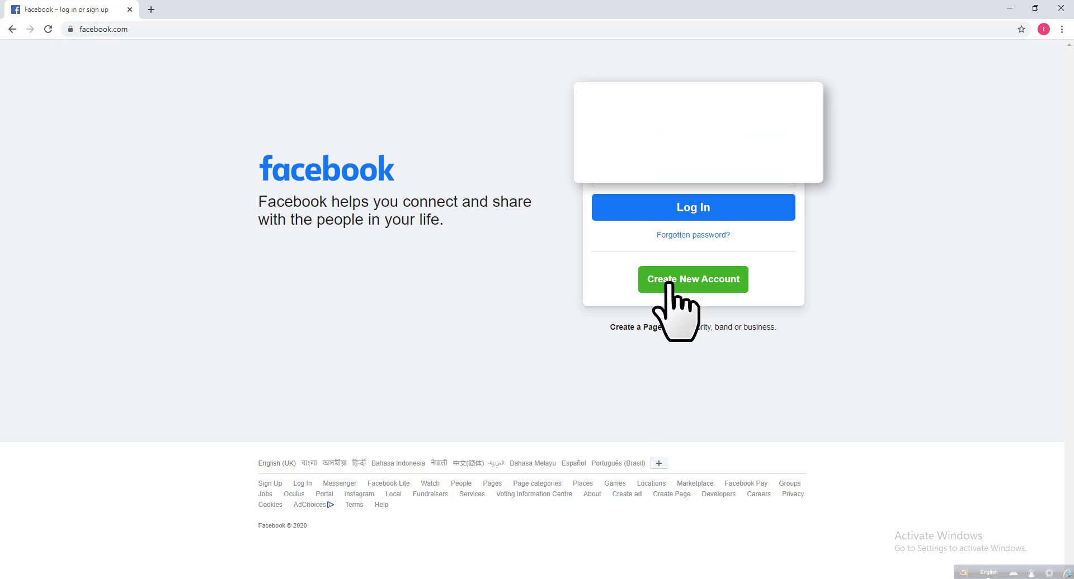
pyautogui.click(680, 186)
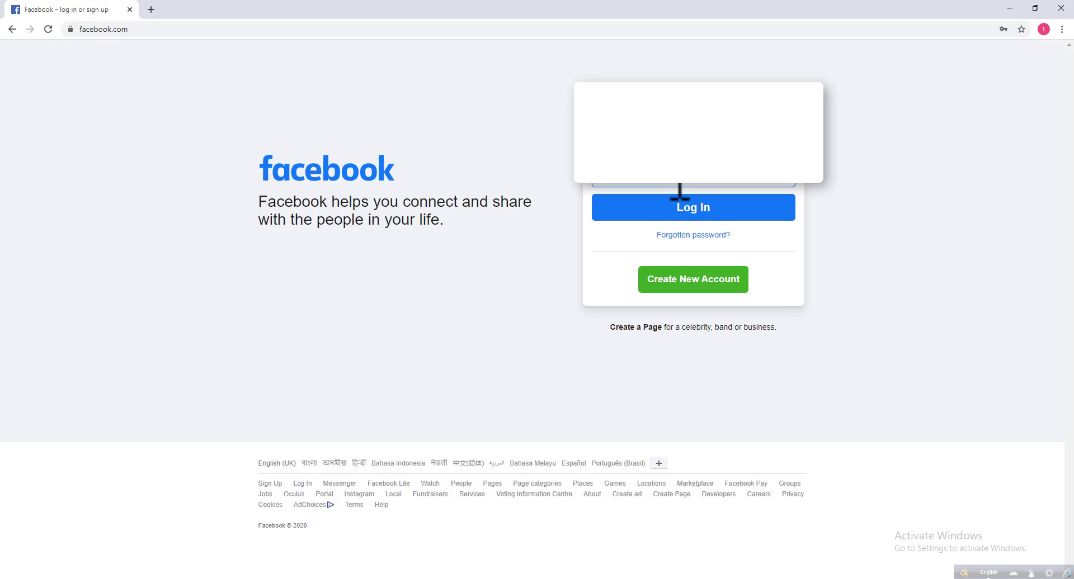
pyautogui.click(699, 207)
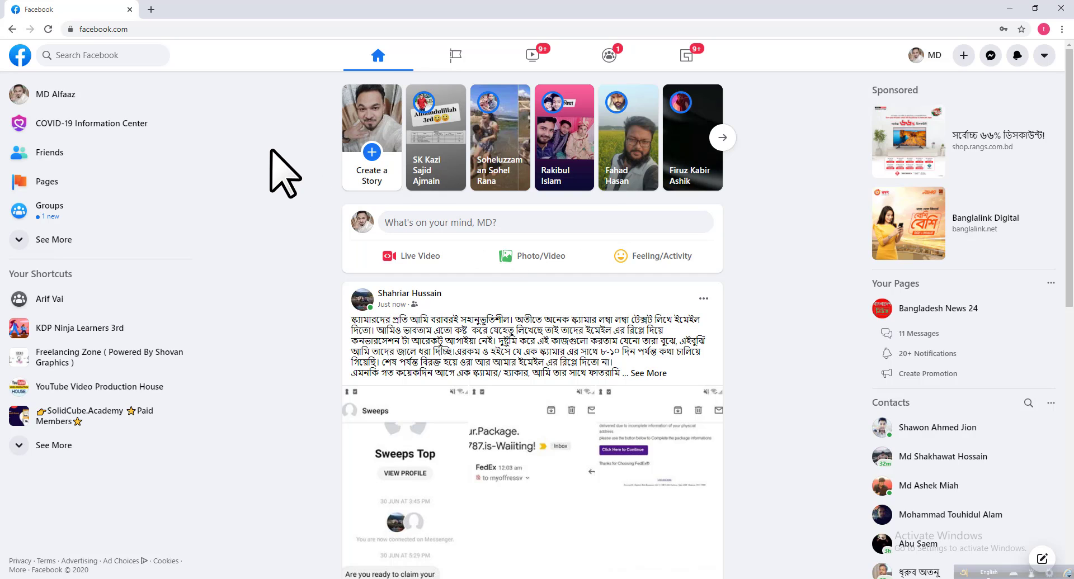
# - Go to fbapp.us in a new Chrome tab beside Facebook
pyautogui.click(150, 9)
pyautogui.click(153, 29)
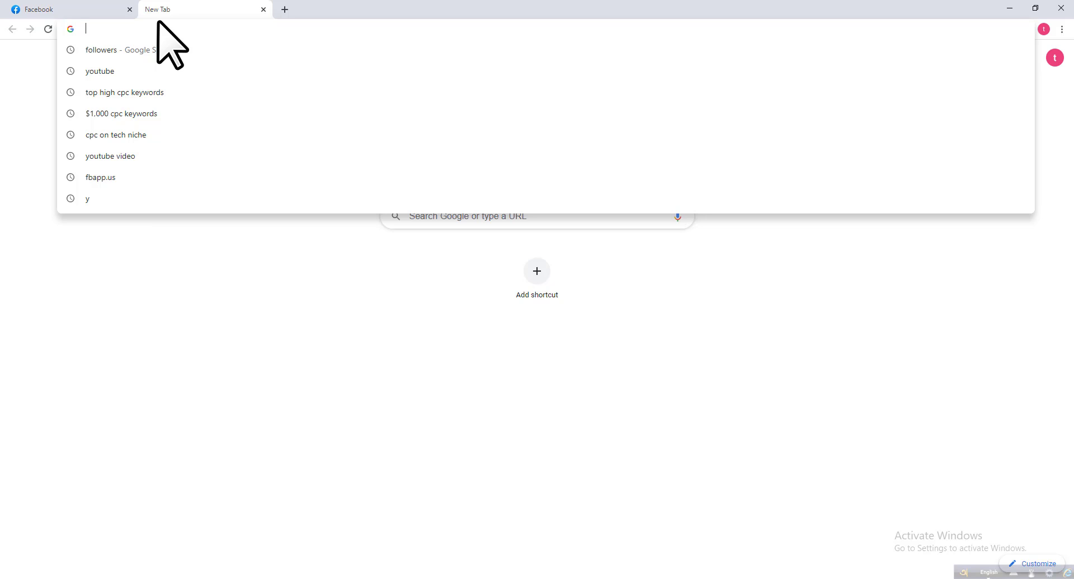
pyautogui.write('fb')
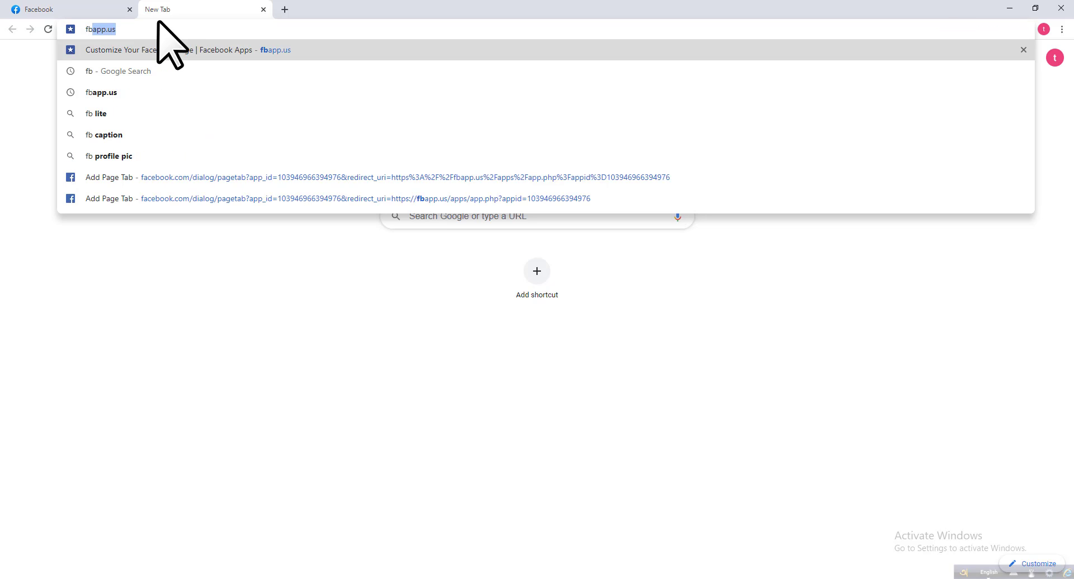
pyautogui.write('app.')
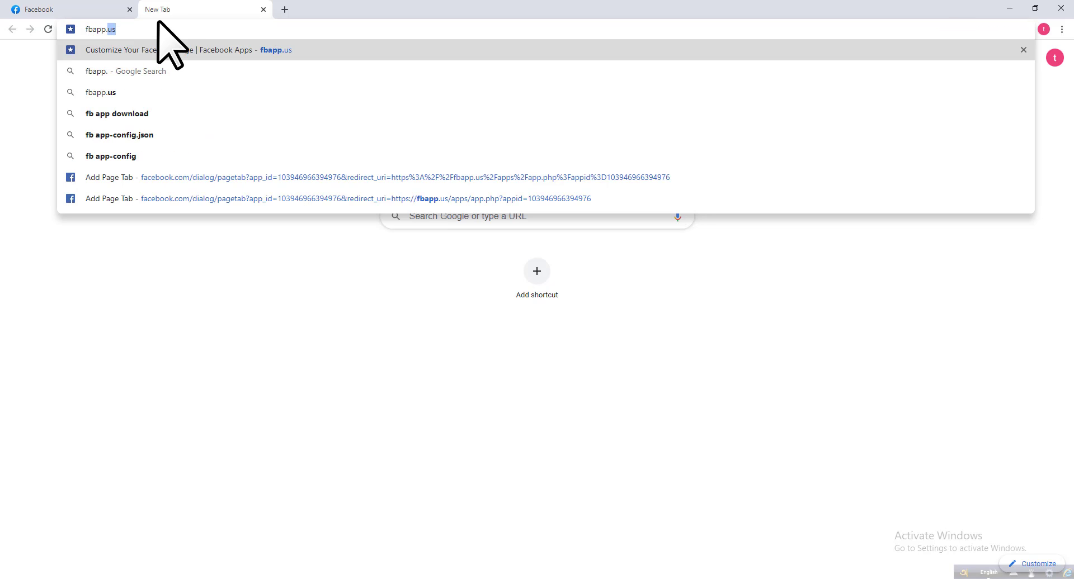
pyautogui.write('us')
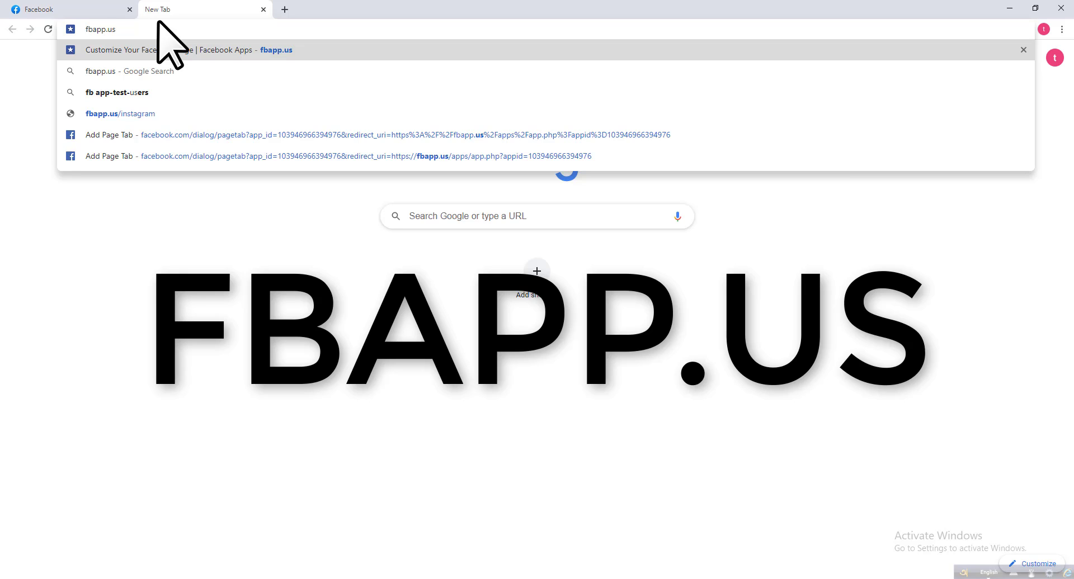
pyautogui.press('Return')
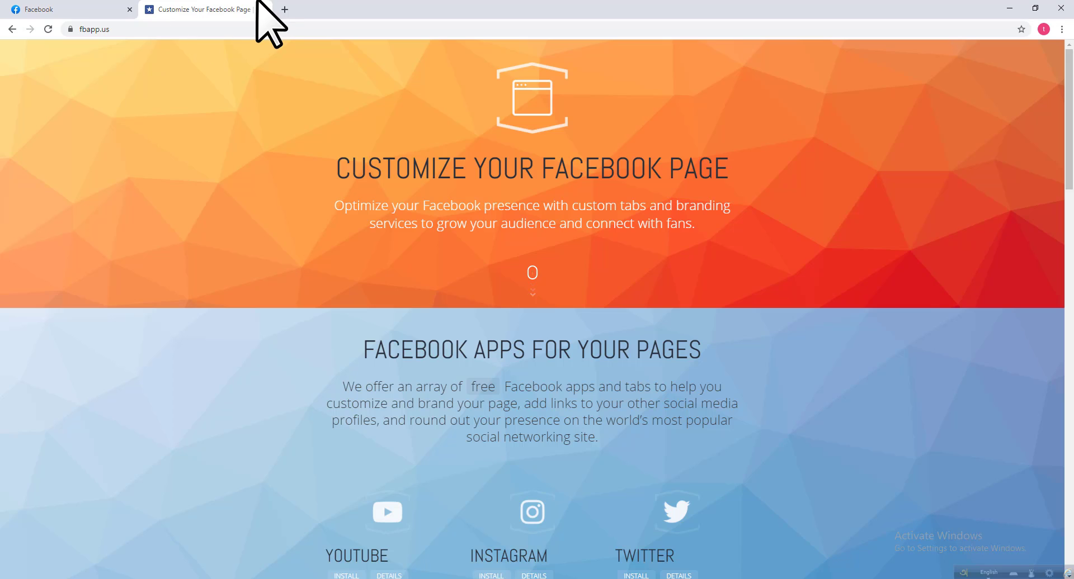
# - Install the TWITTER app from fbapp.us's app tiles
pyautogui.scroll(-1, 293, 67)
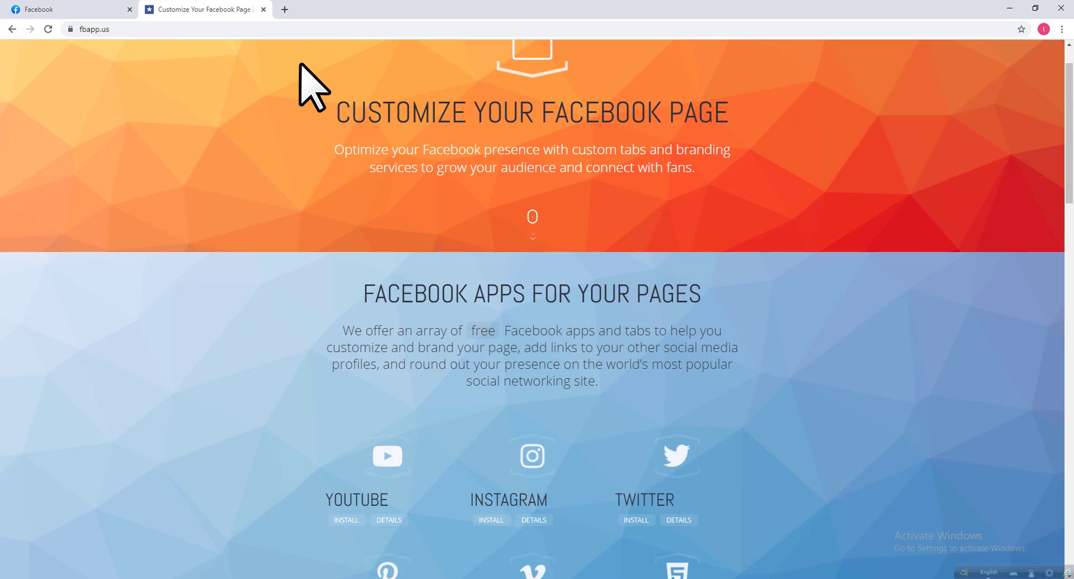
pyautogui.scroll(-5, 306, 64)
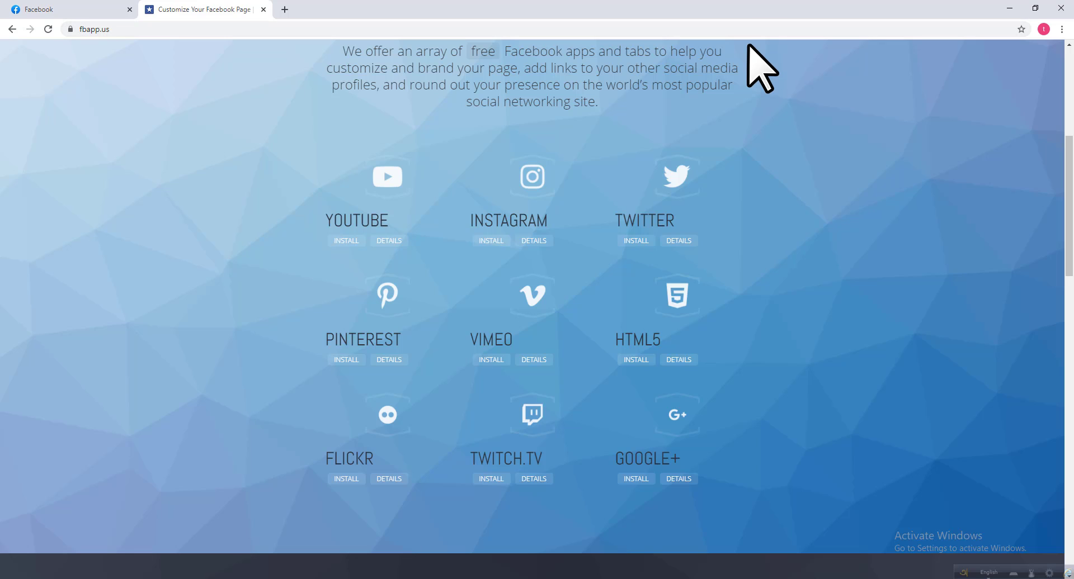
pyautogui.click(643, 242)
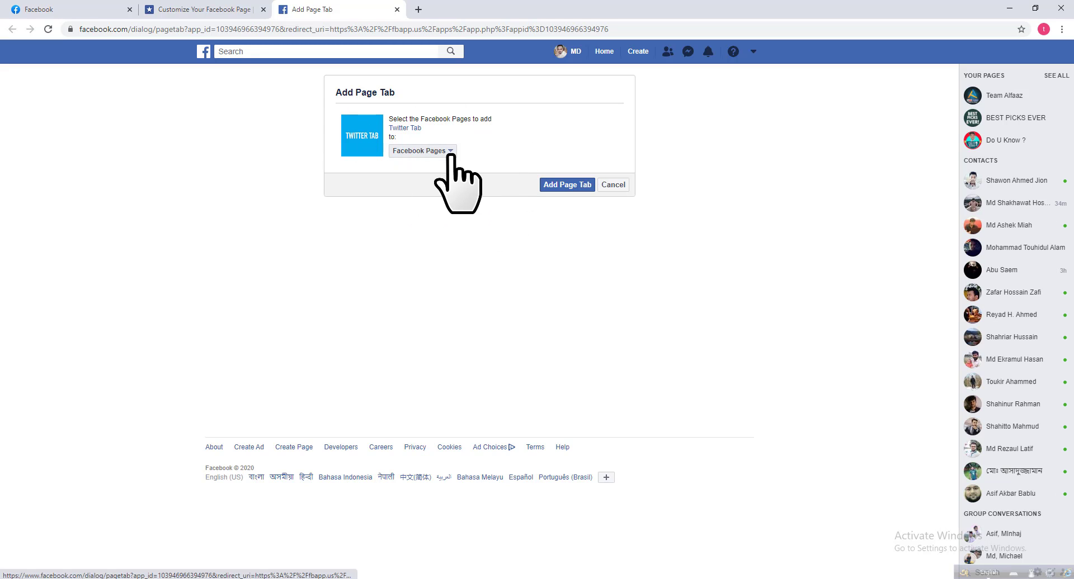
# - Pick Bangladesh News 24 from the Facebook Pages list and add the Twitter Tab to it
pyautogui.click(453, 152)
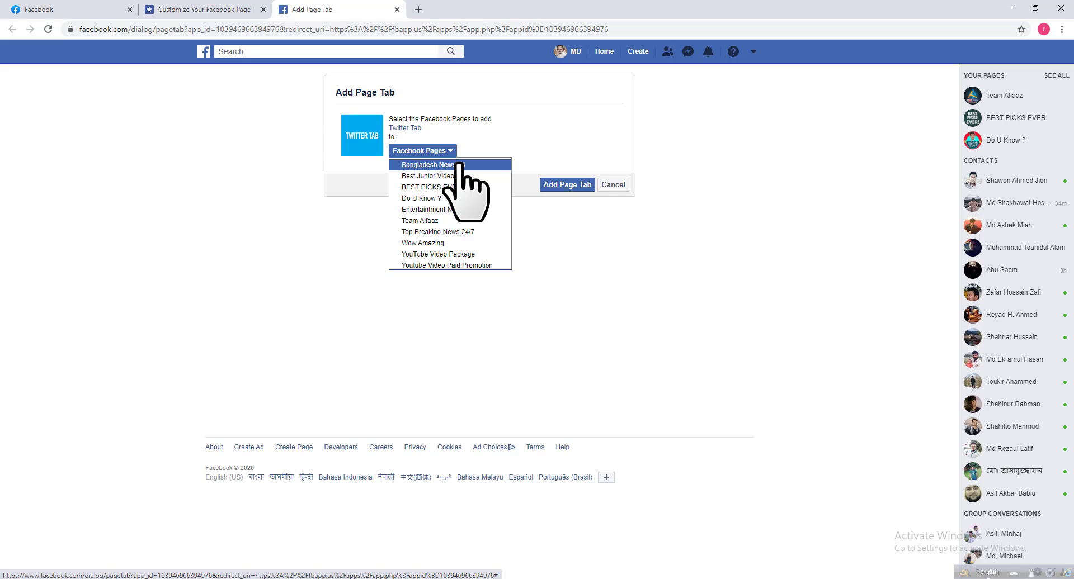
pyautogui.click(459, 164)
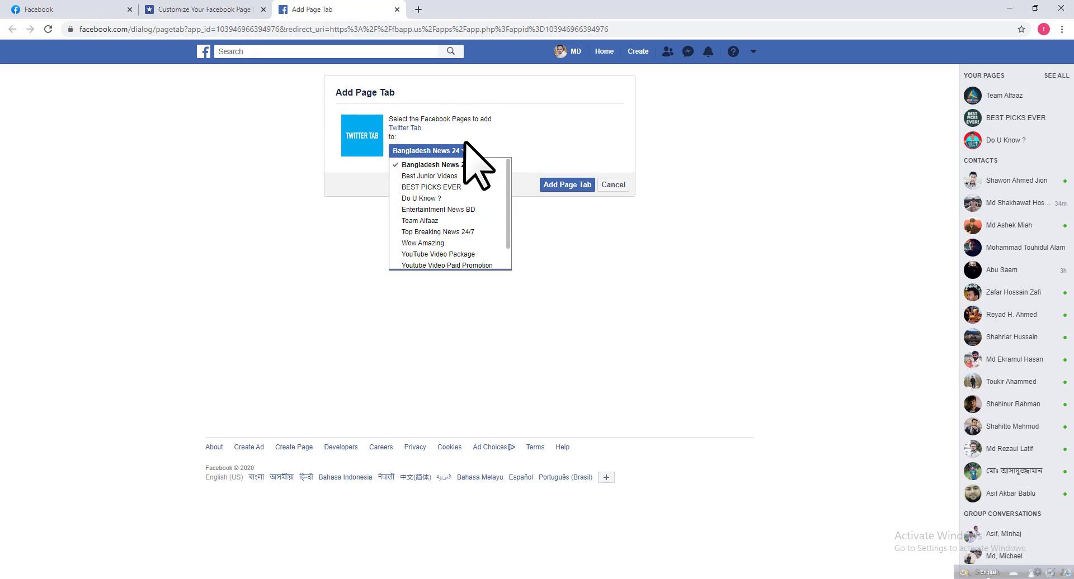
pyautogui.click(513, 127)
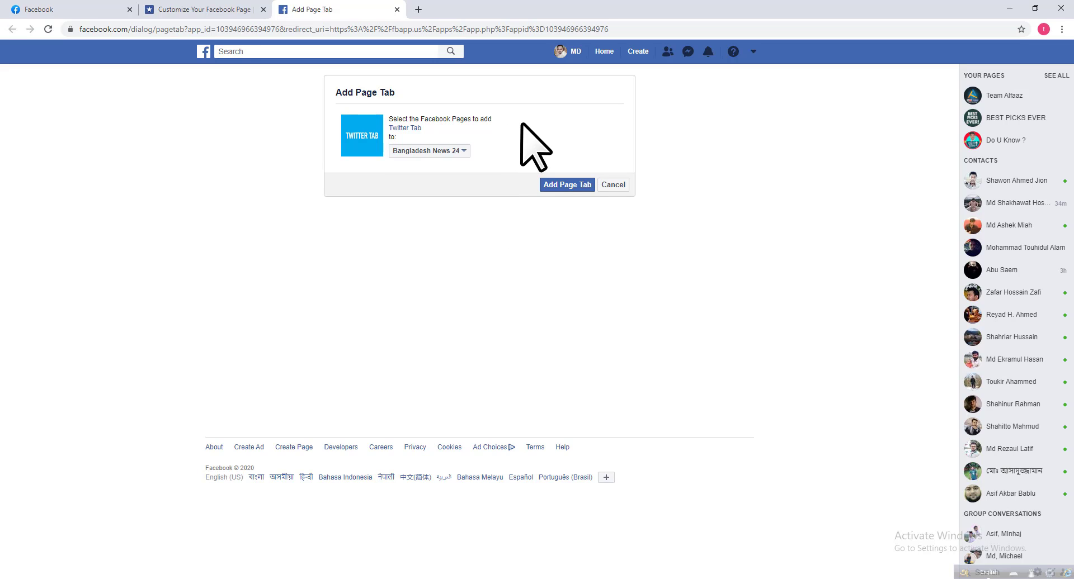
pyautogui.click(552, 186)
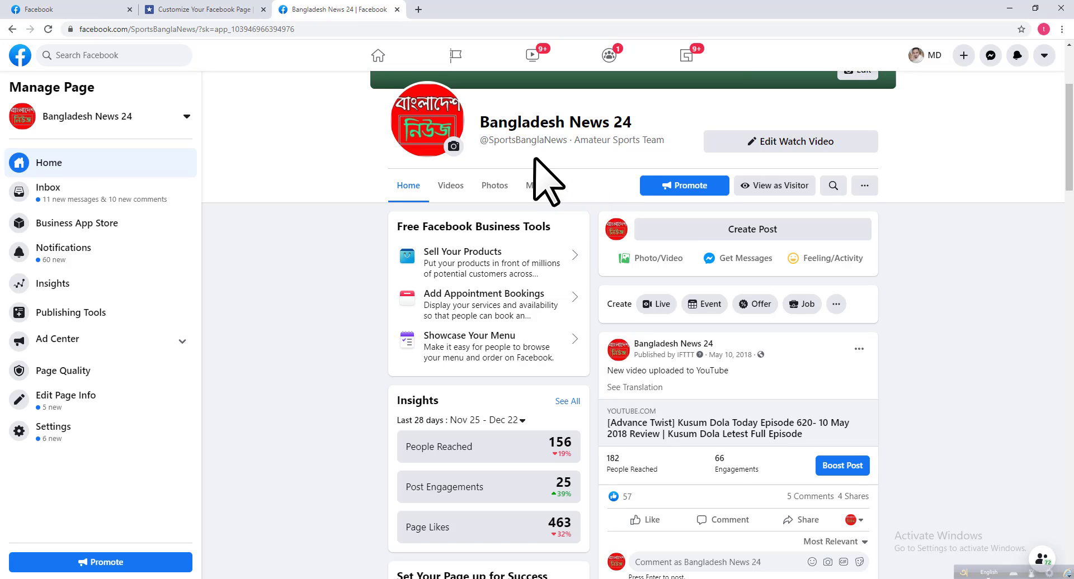
# - Open the page's Twitter tab under More and expand its Application Settings
pyautogui.click(551, 187)
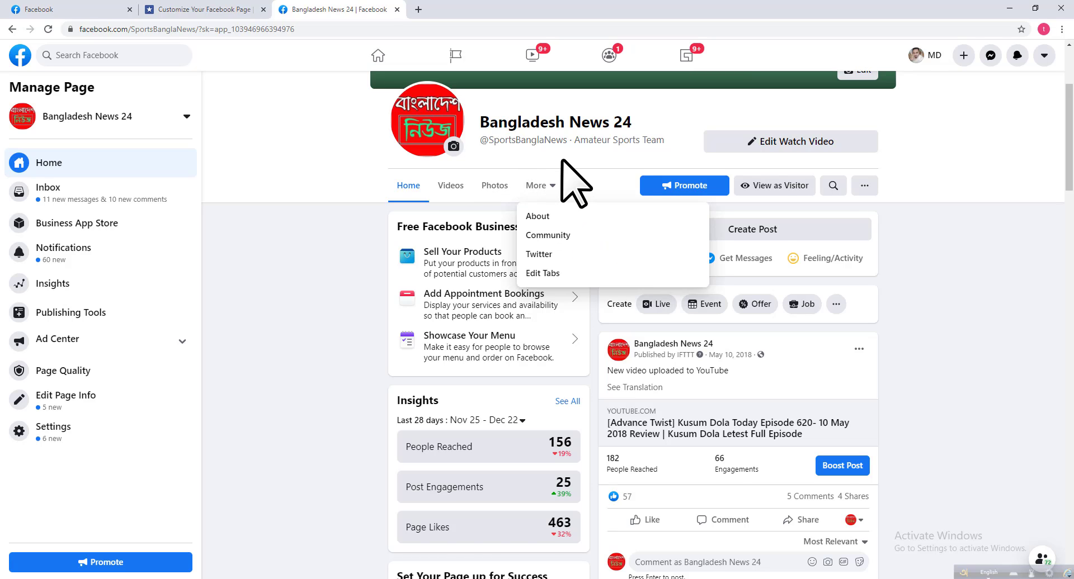
pyautogui.click(547, 253)
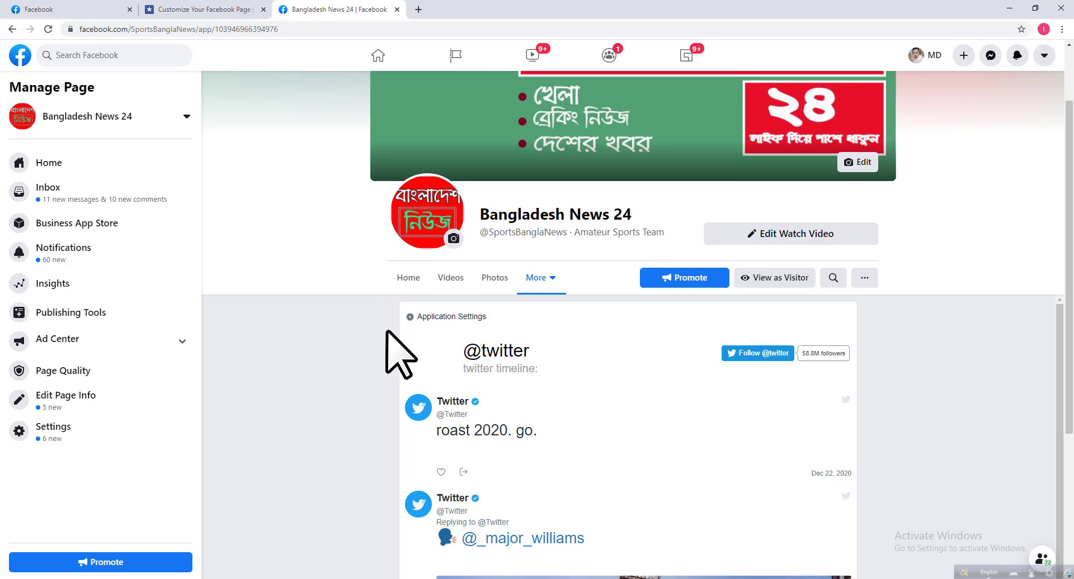
pyautogui.click(445, 317)
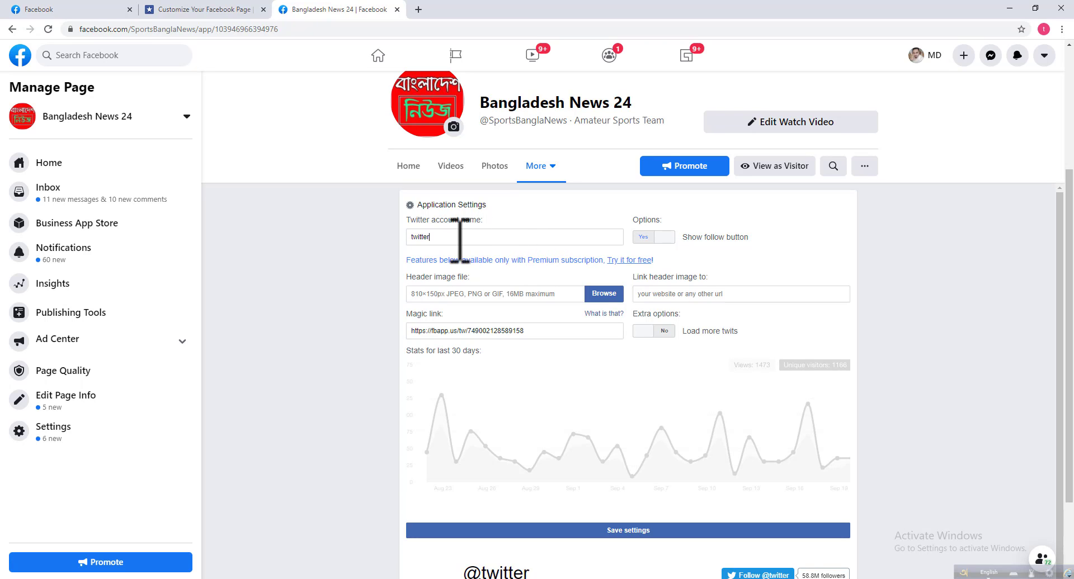
pyautogui.click(419, 10)
pyautogui.click(530, 9)
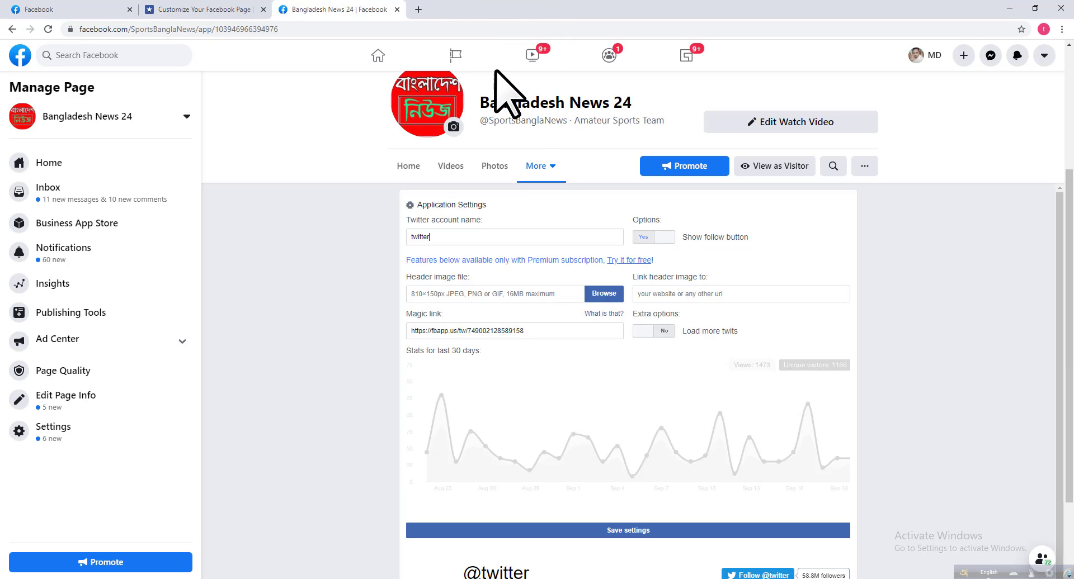
# - Load twitter.com in a new tab and log in to the Twitter account
pyautogui.click(419, 10)
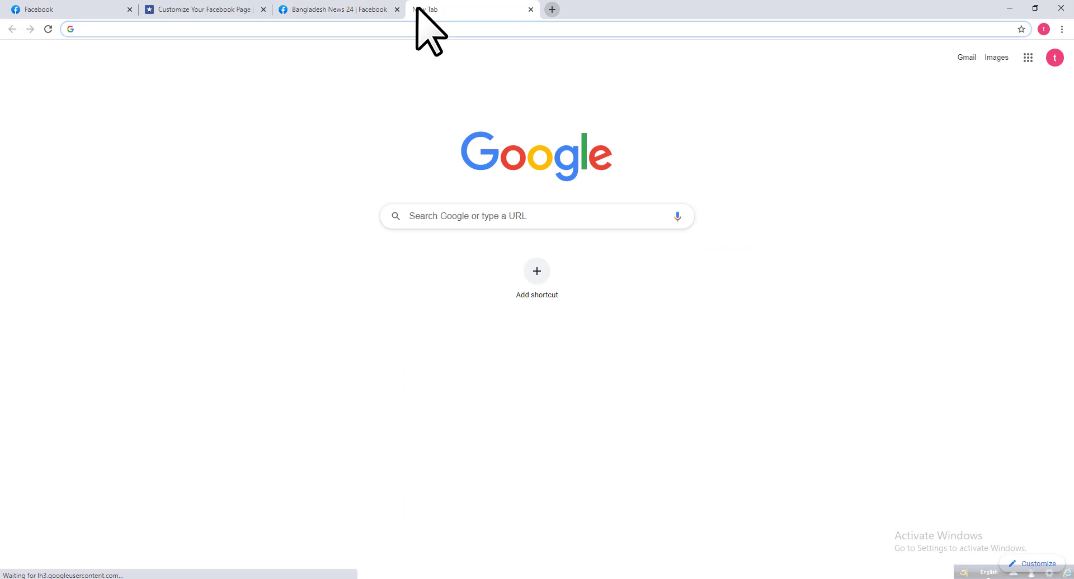
pyautogui.write('twi')
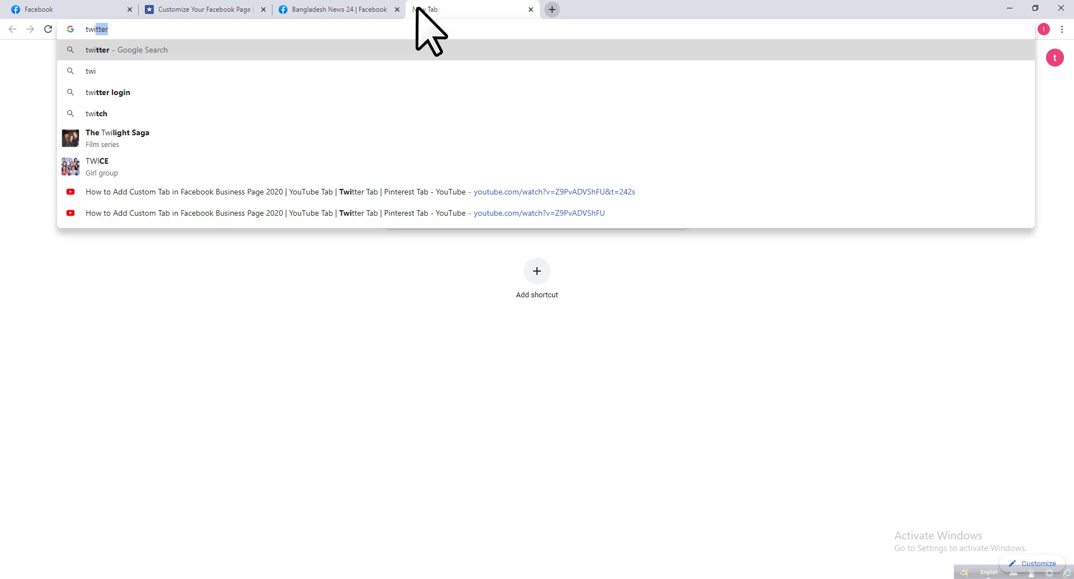
pyautogui.write('tter.com')
pyautogui.press('Return')
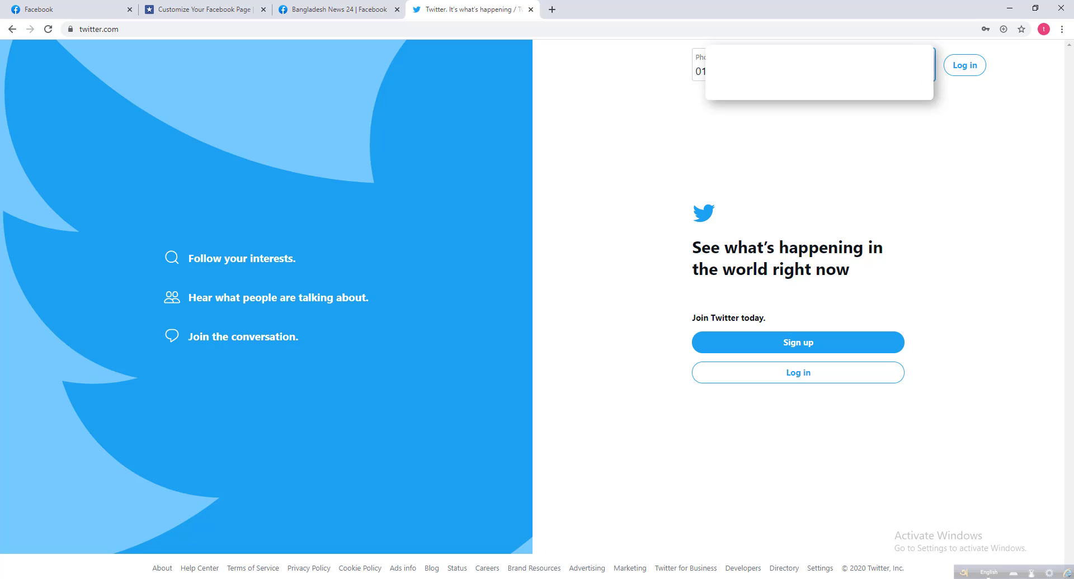
pyautogui.click(961, 66)
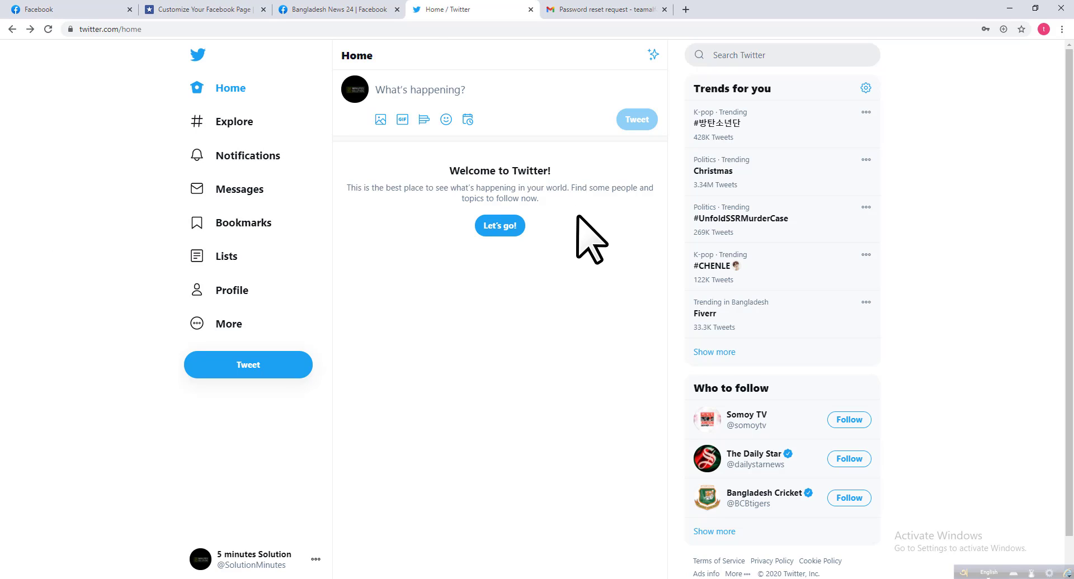
# - Open the 5 minutes Solution profile and copy its web address
pyautogui.click(353, 92)
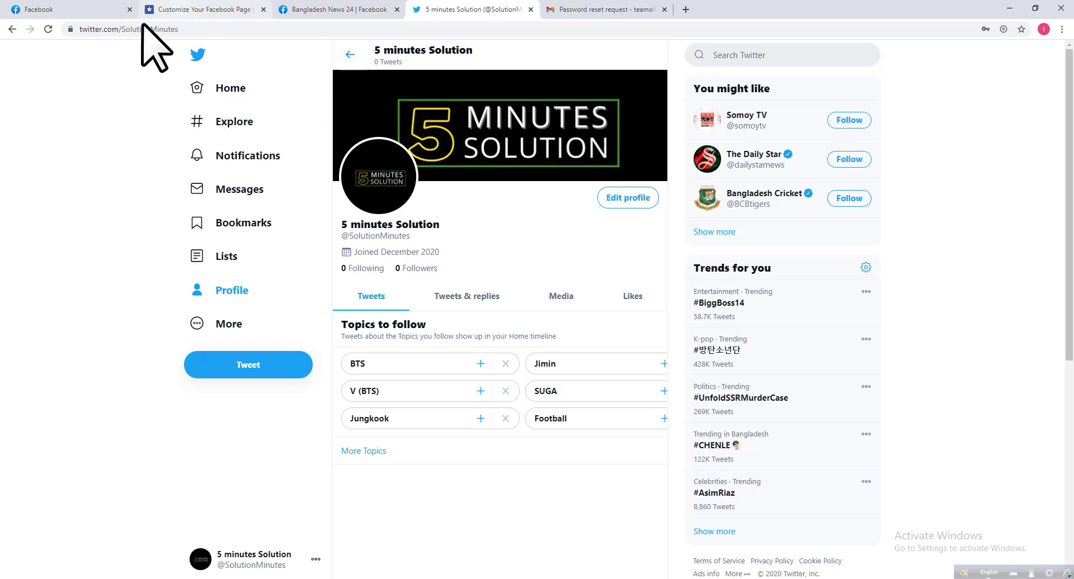
pyautogui.click(205, 30)
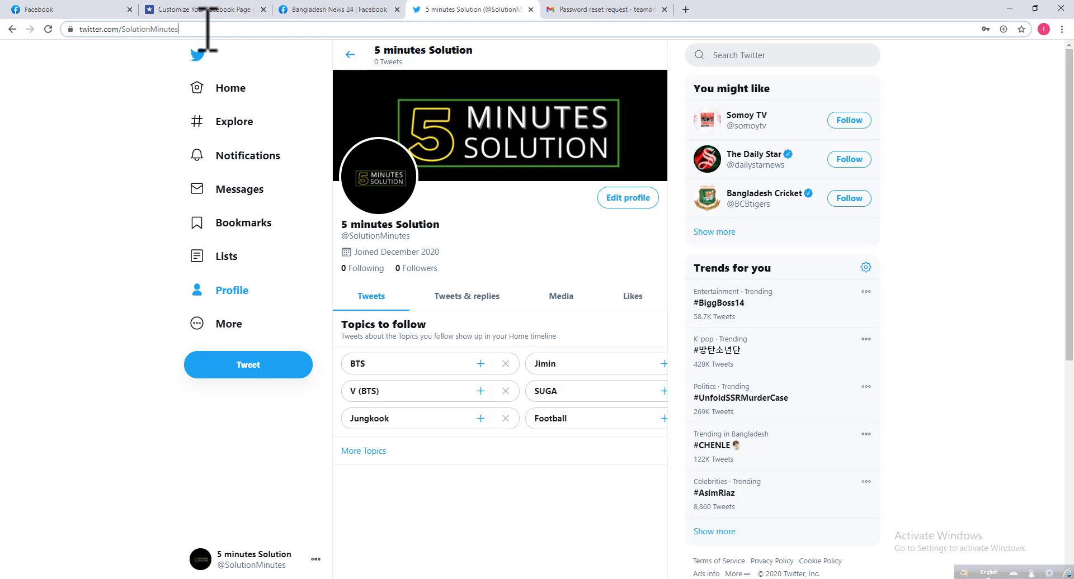
pyautogui.rightClick(99, 29)
pyautogui.click(144, 88)
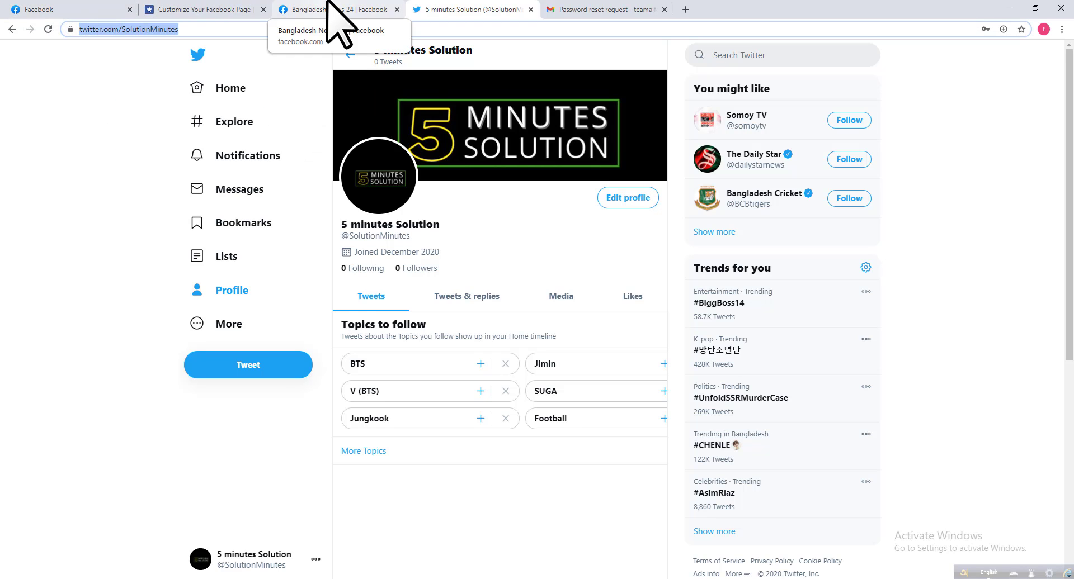
# - Paste the copied profile address into the Twitter tab's account name field on Facebook
pyautogui.click(329, 7)
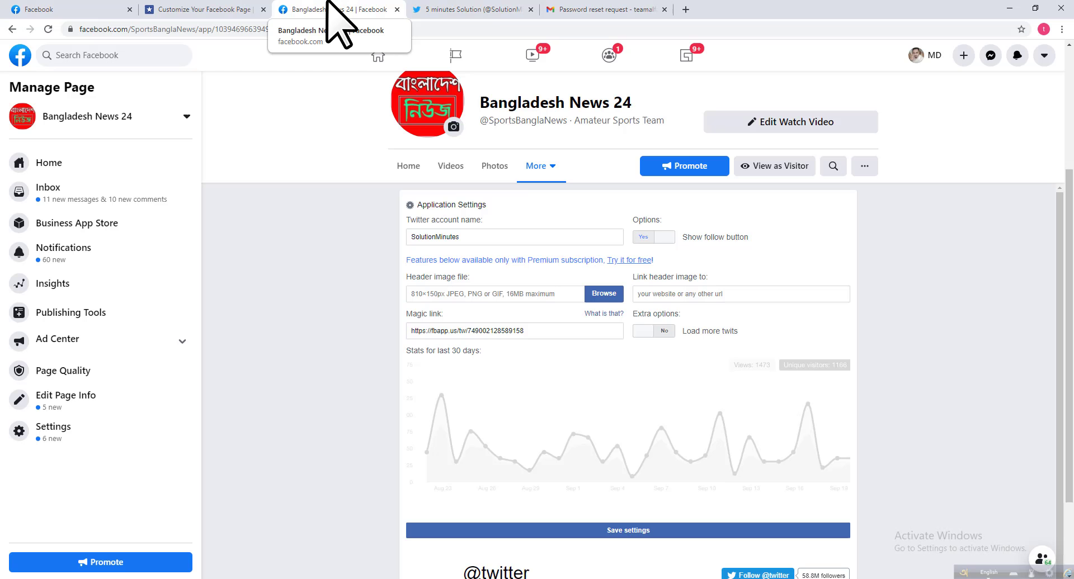
pyautogui.moveTo(479, 237); pyautogui.dragTo(400, 239)
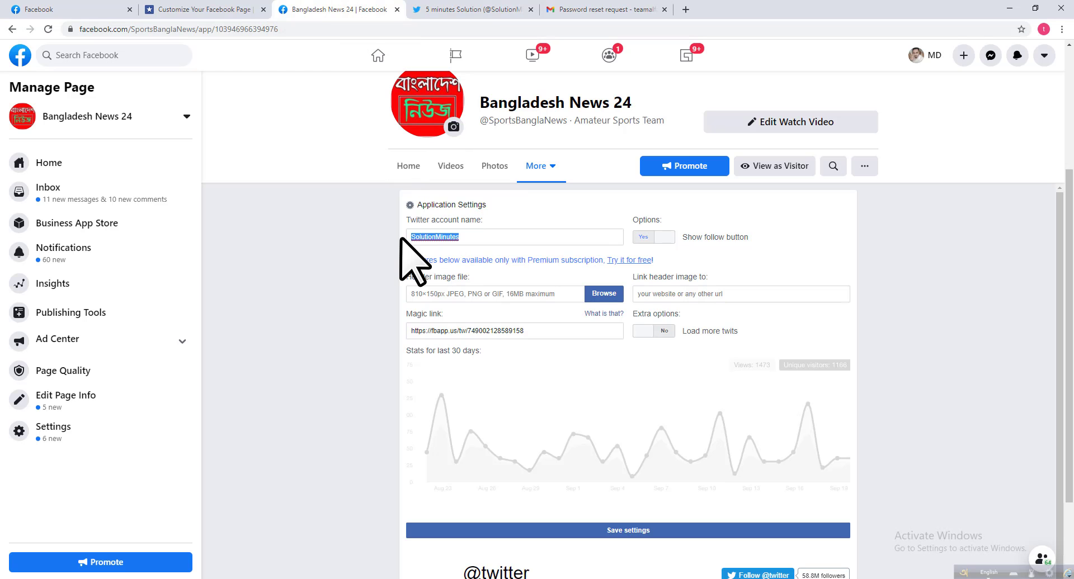
pyautogui.rightClick(432, 238)
pyautogui.click(456, 342)
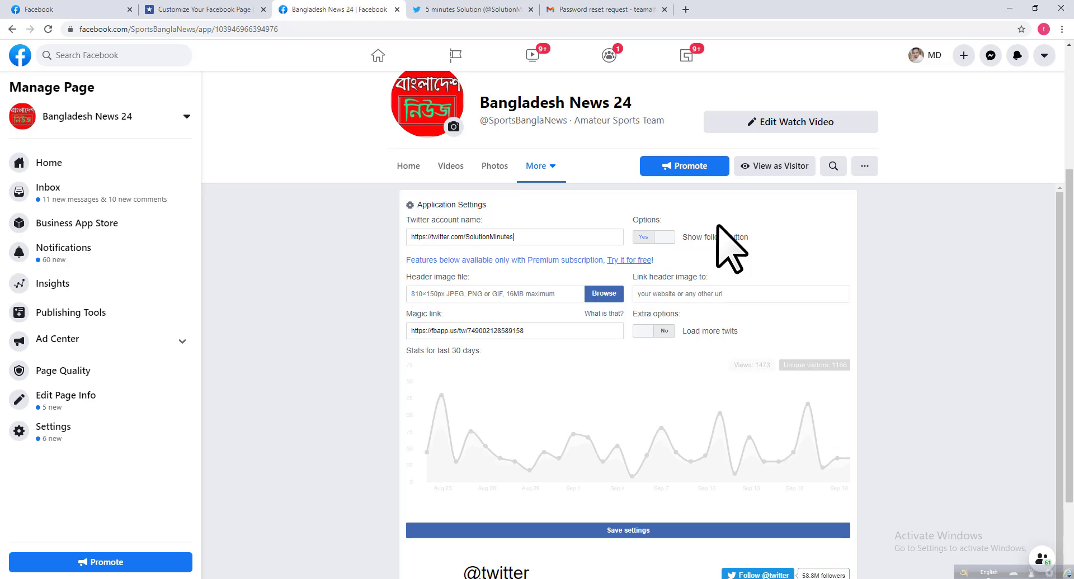
pyautogui.scroll(-1, 718, 229)
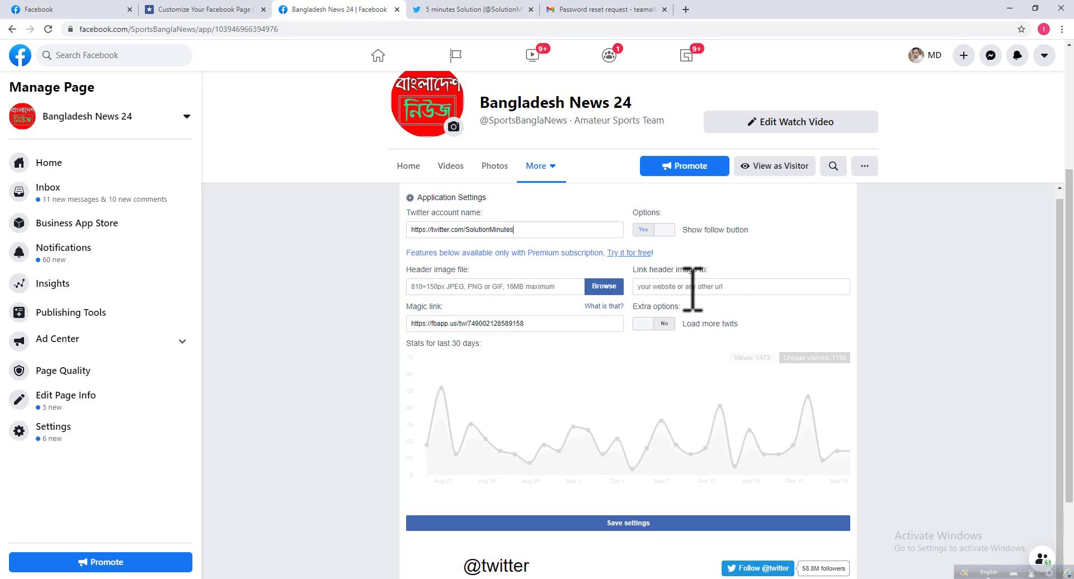
pyautogui.scroll(-1, 711, 295)
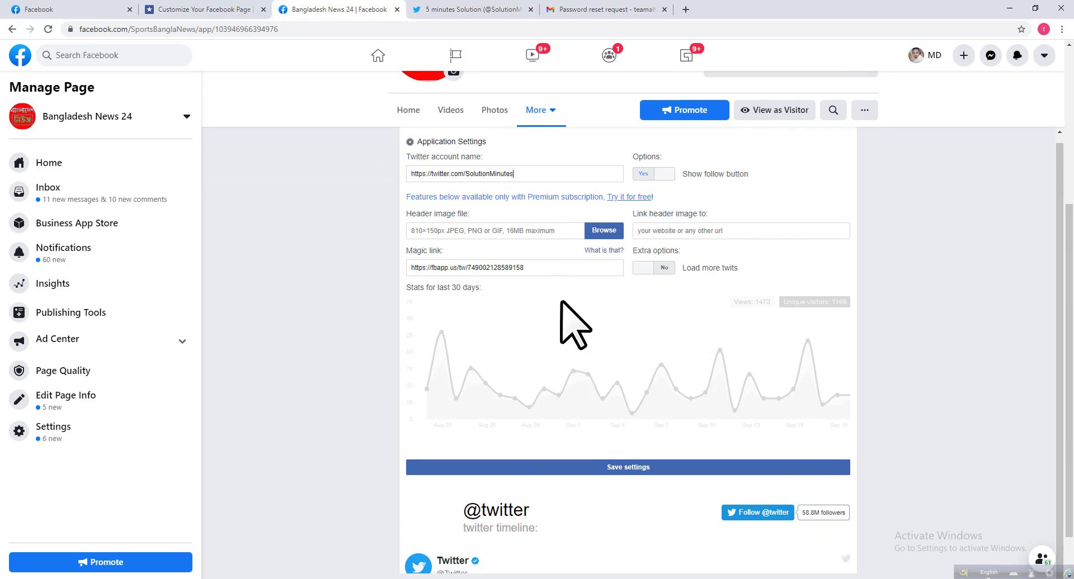
pyautogui.scroll(-1, 721, 284)
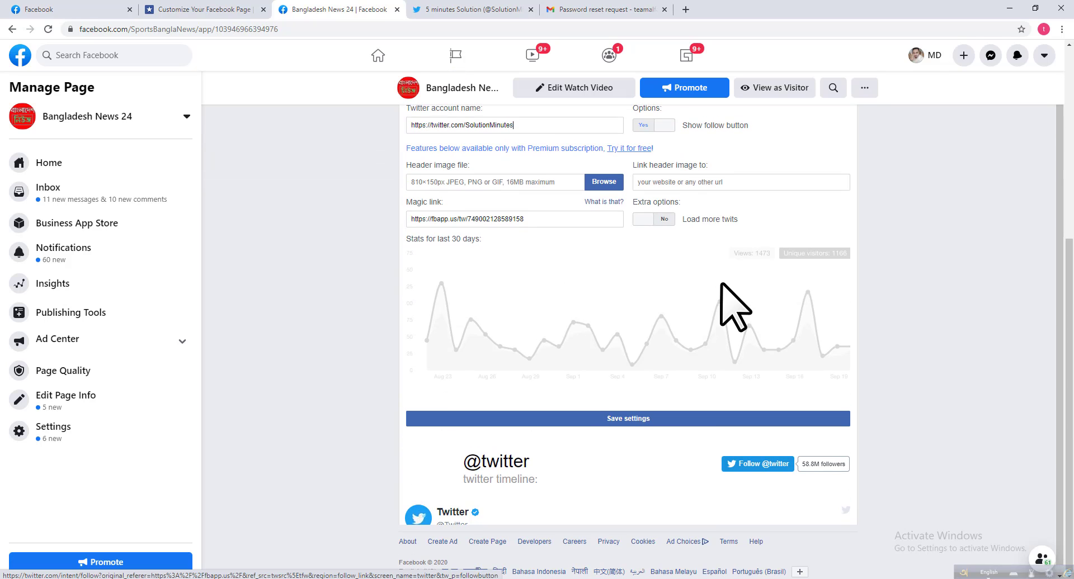
pyautogui.click(679, 419)
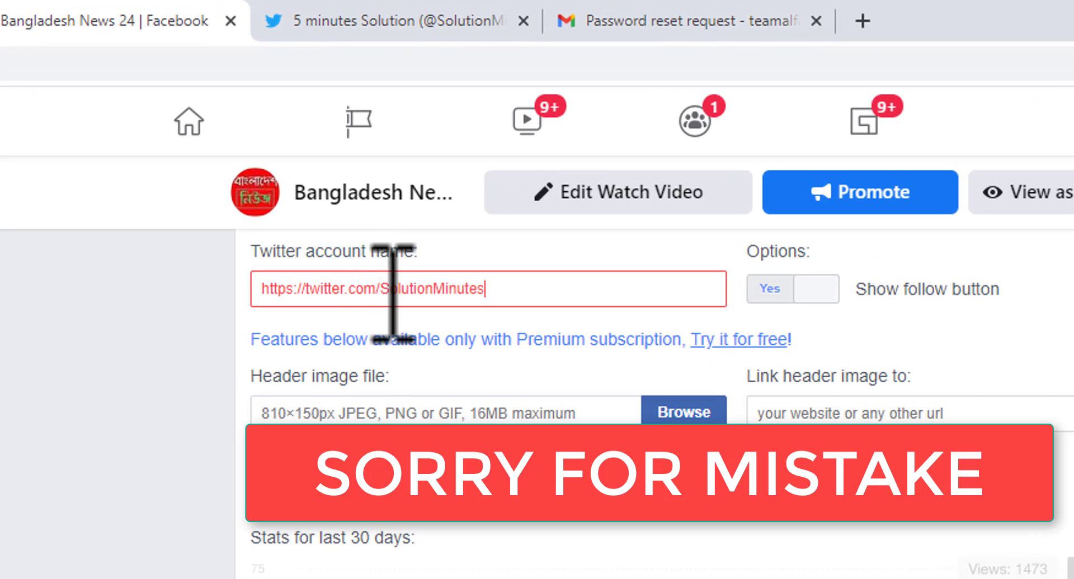
pyautogui.moveTo(382, 289); pyautogui.dragTo(255, 289)
pyautogui.press('BackSpace')
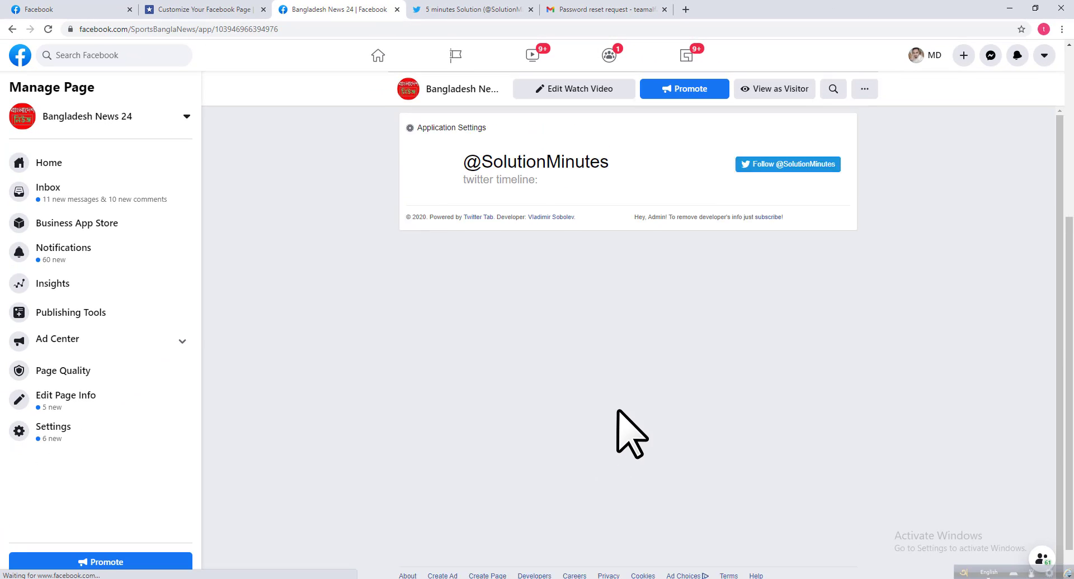
pyautogui.scroll(5, 629, 432)
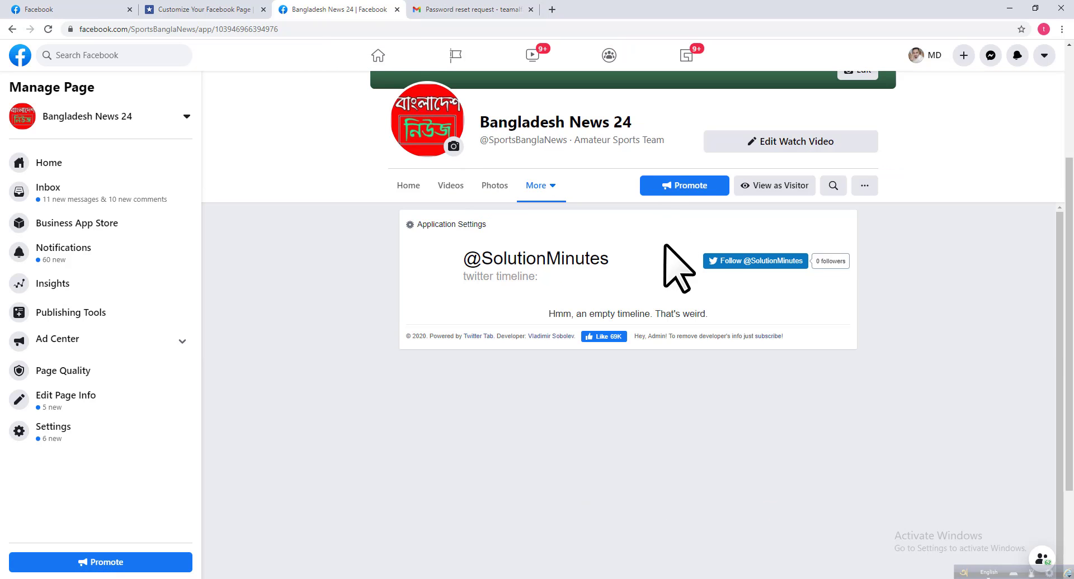
pyautogui.click(706, 266)
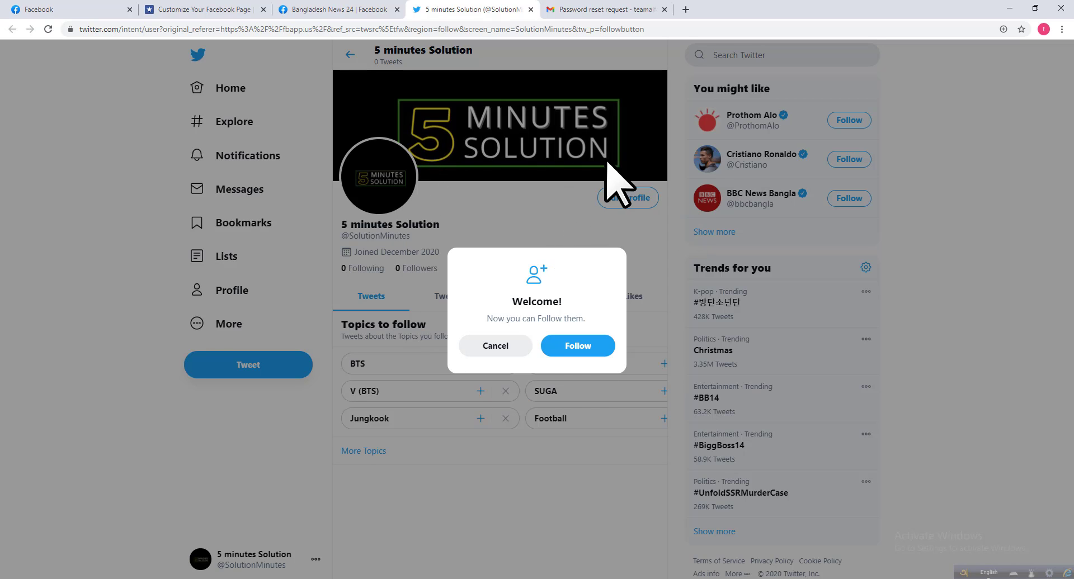
pyautogui.click(501, 346)
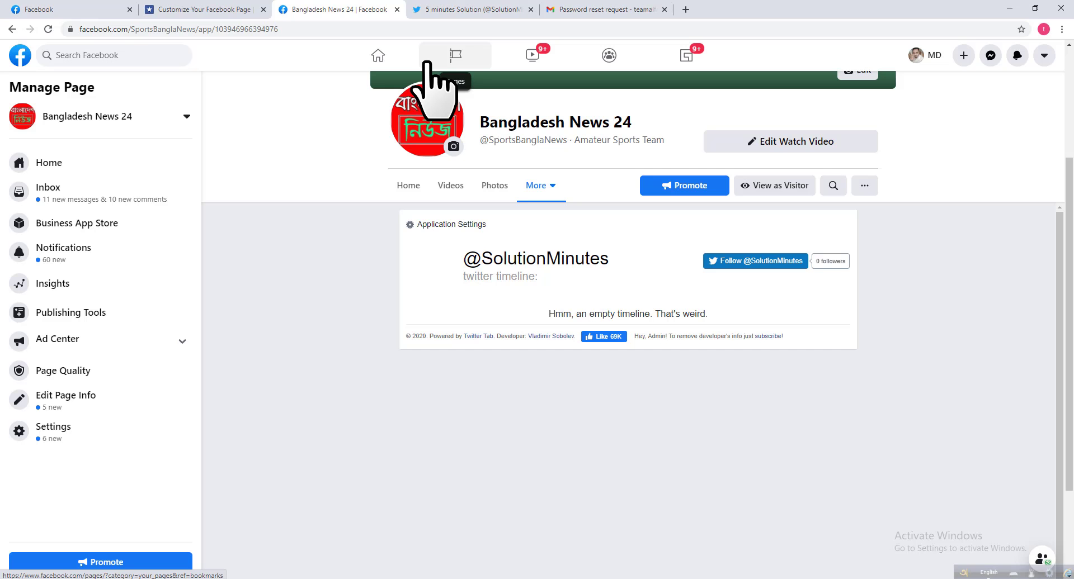